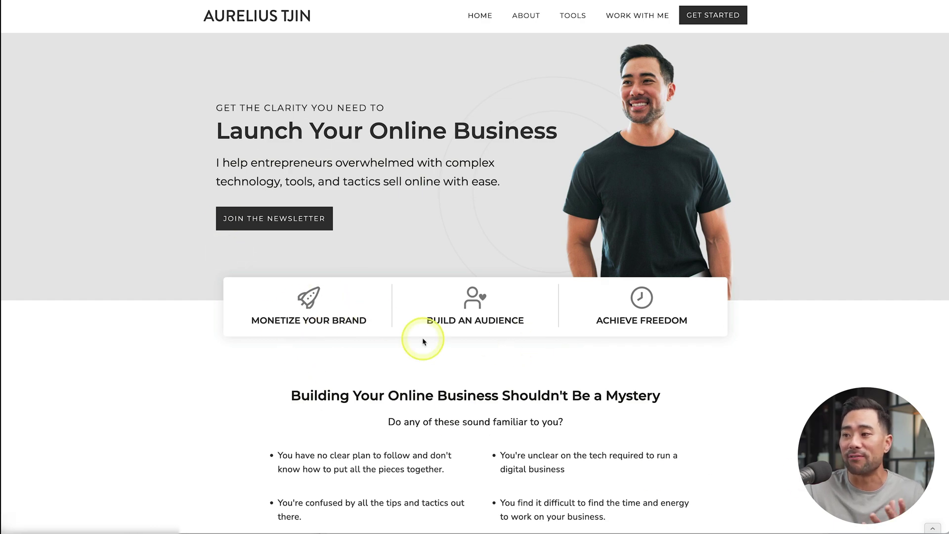
# Scroll down through the aureliustjin.com homepage
pyautogui.scroll(-10, 467, 366)
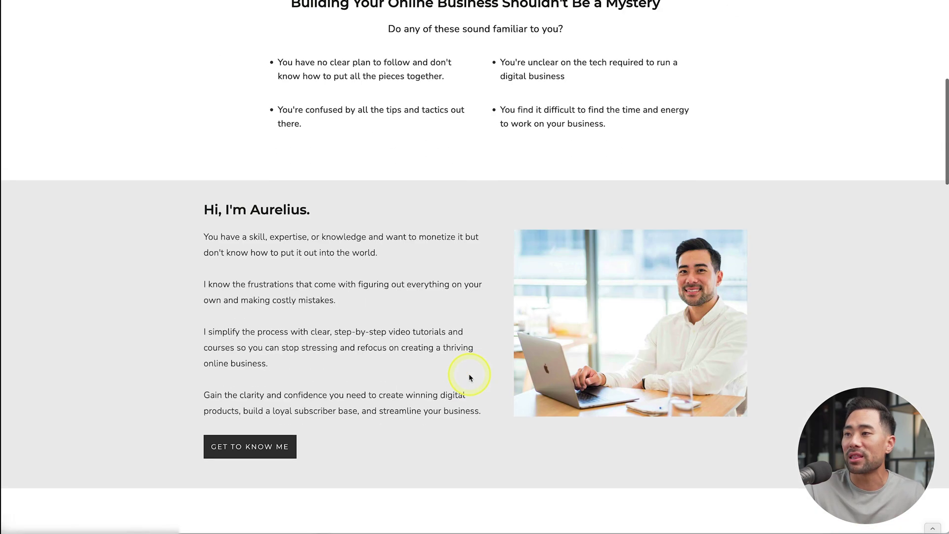
pyautogui.scroll(-13, 376, 313)
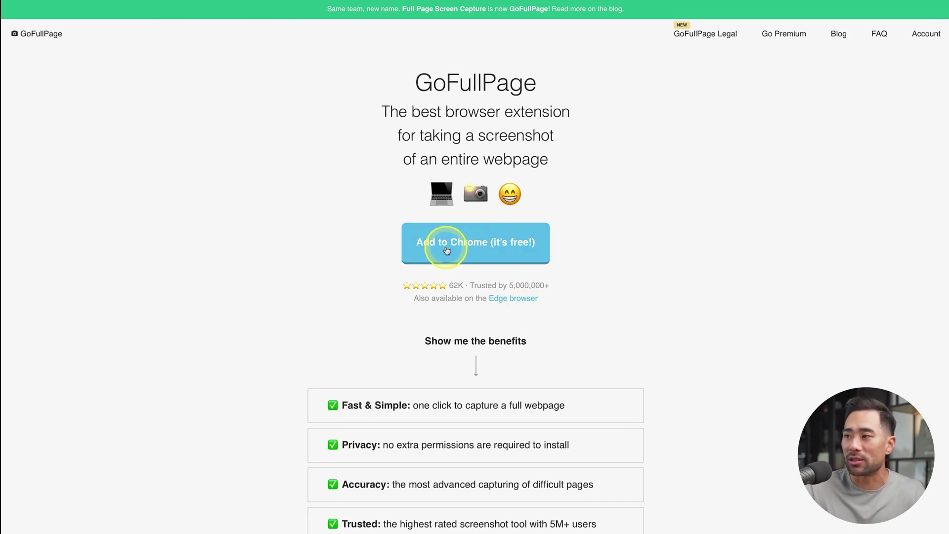
# Go to the GoFullPage Chrome Web Store listing and add the extension to Chrome
pyautogui.click(446, 249)
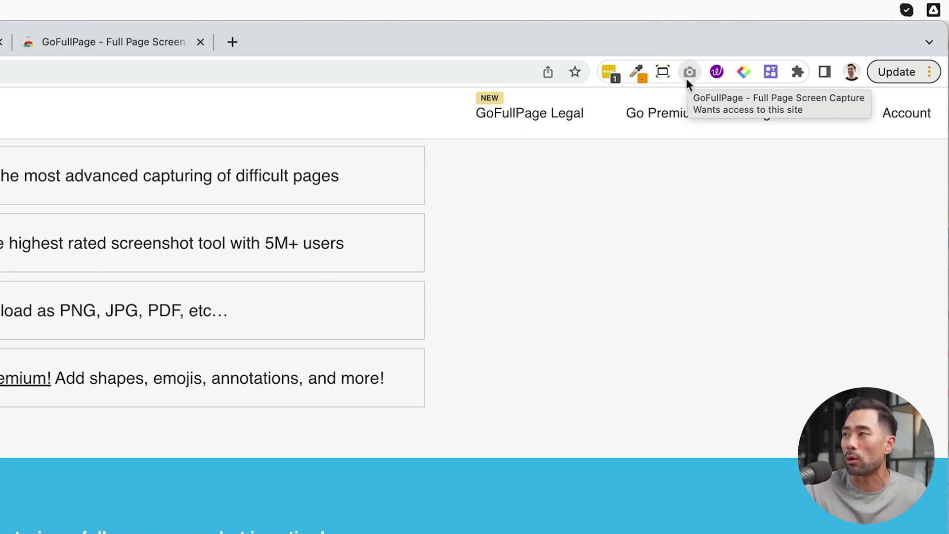
# Try the GoFullPage toolbar icon and confirm the extension is pinned in the Extensions menu
pyautogui.click(688, 78)
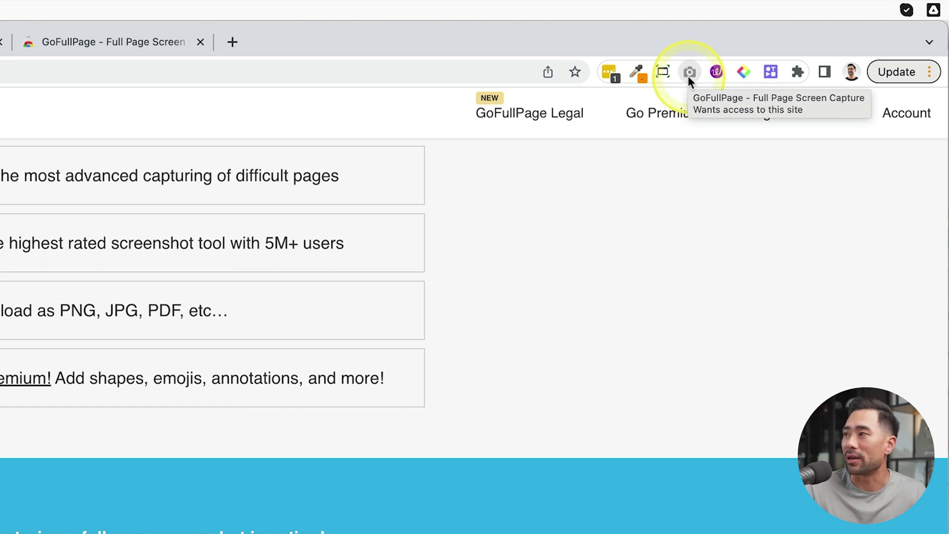
pyautogui.click(796, 73)
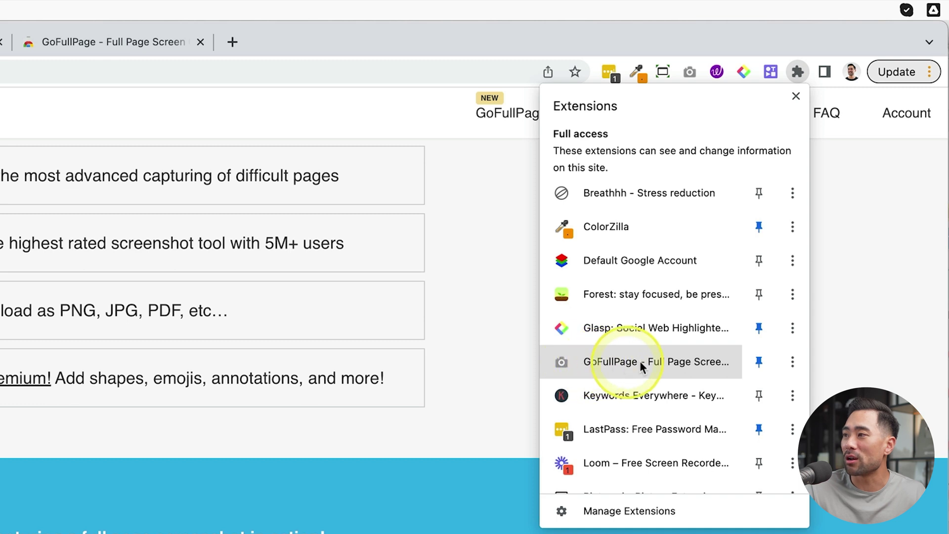
pyautogui.click(859, 333)
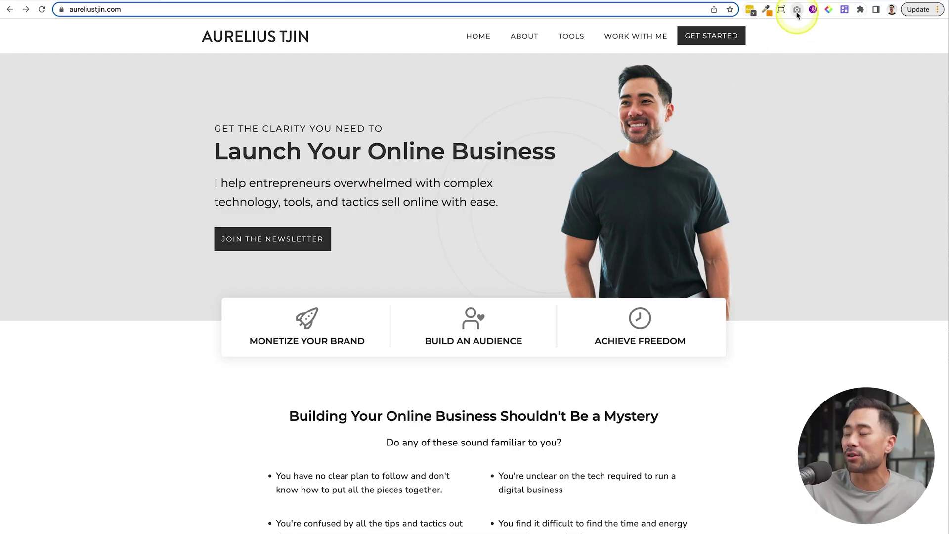
# Capture the full page, download it as a PNG, view it full size, then return to the site
pyautogui.click(797, 14)
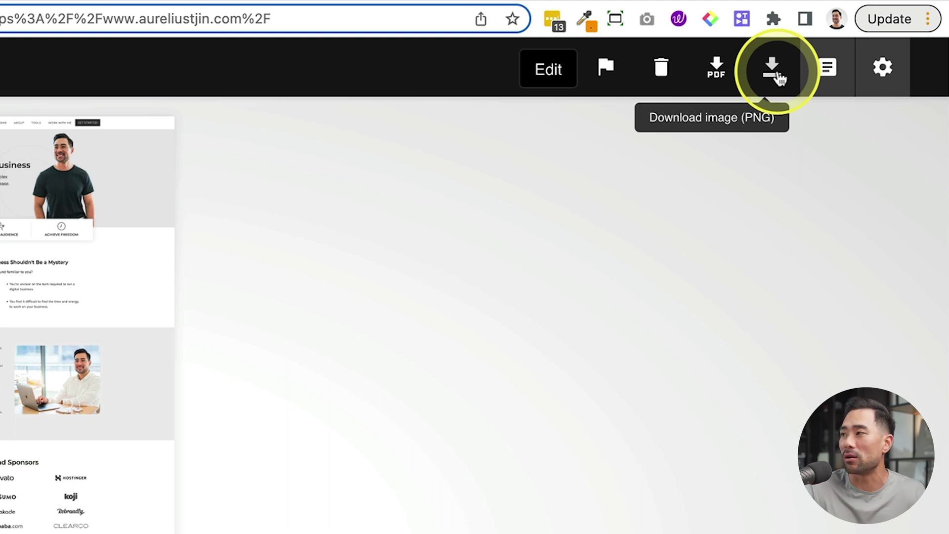
pyautogui.click(774, 72)
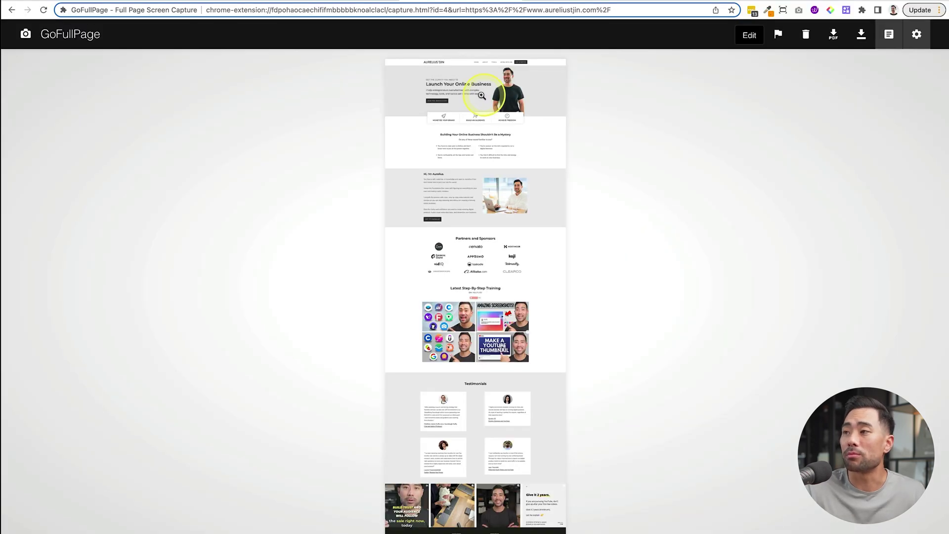
pyautogui.click(3, 132)
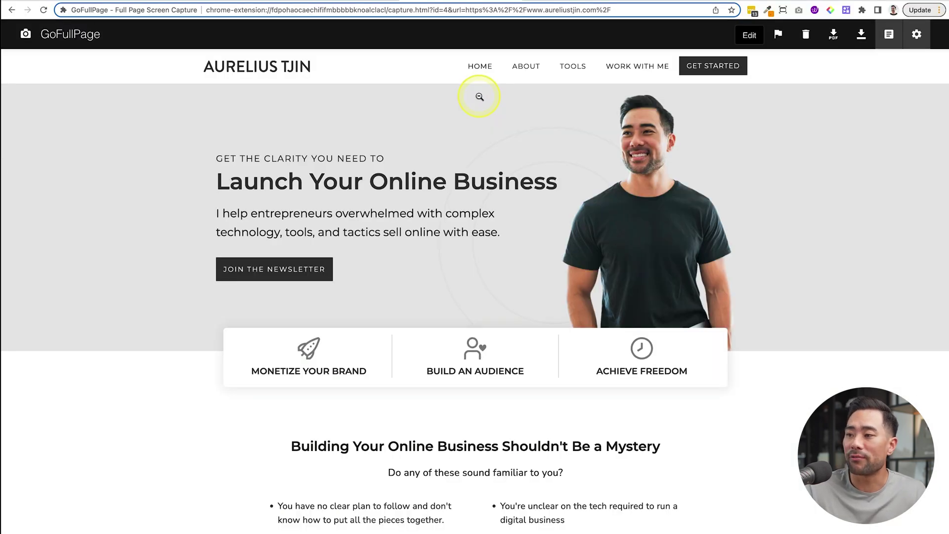
pyautogui.click(216, 19)
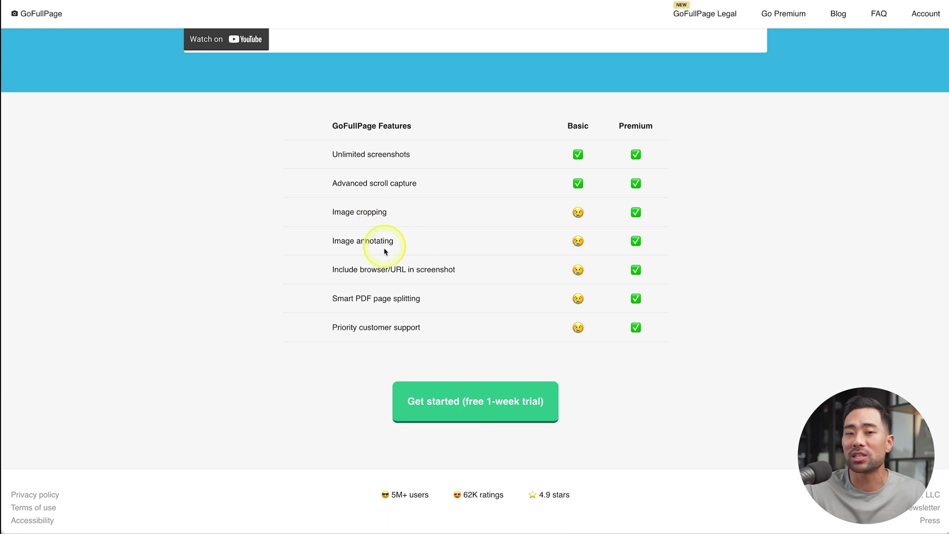
# Start the free one-week Premium trial from the features comparison page
pyautogui.click(419, 402)
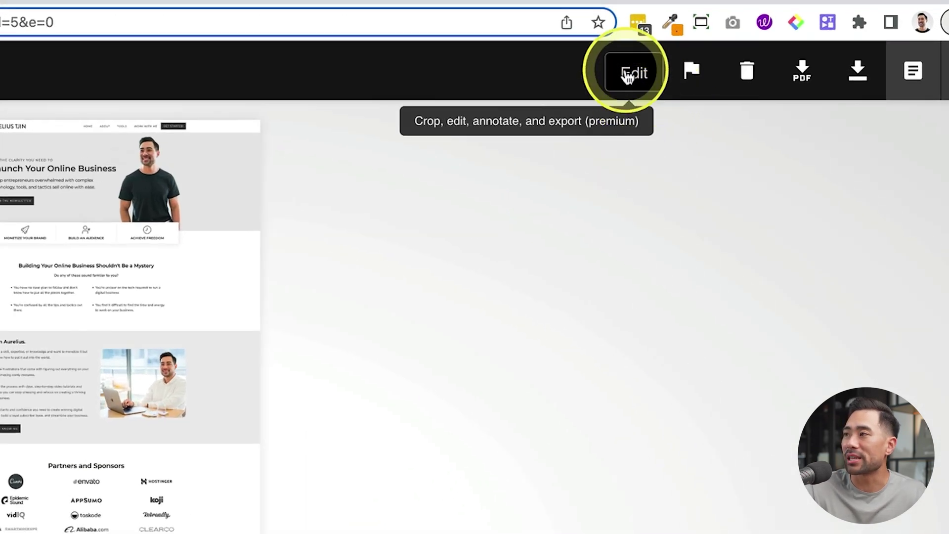
# Open the capture in the Editor and browse the available annotation shapes
pyautogui.click(626, 74)
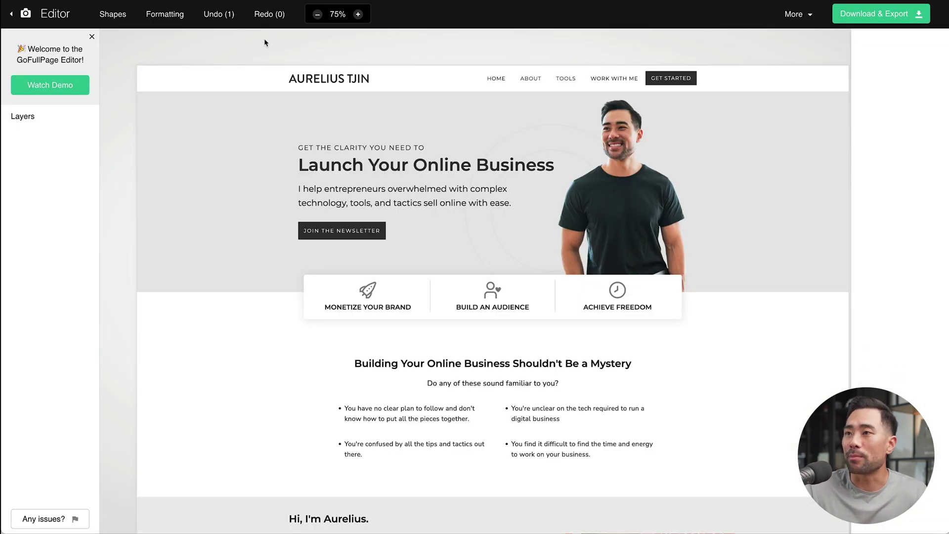
pyautogui.click(113, 13)
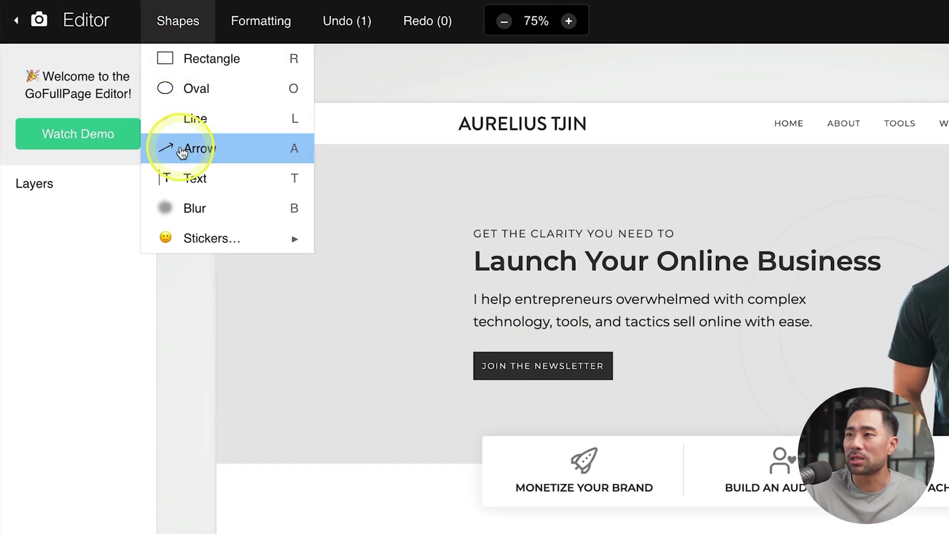
pyautogui.moveTo(202, 239)
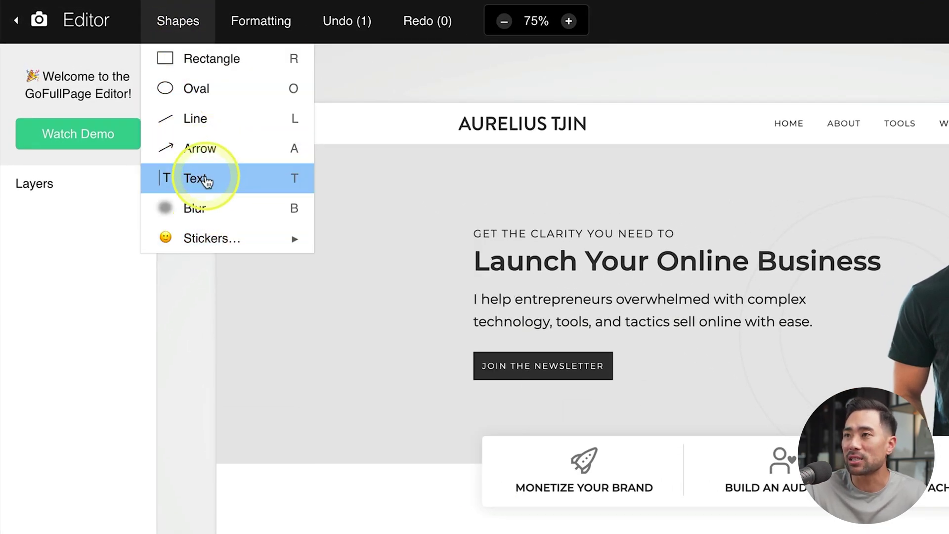
# Crop away the empty left and right margins to 1189 × 5353 px
pyautogui.click(261, 21)
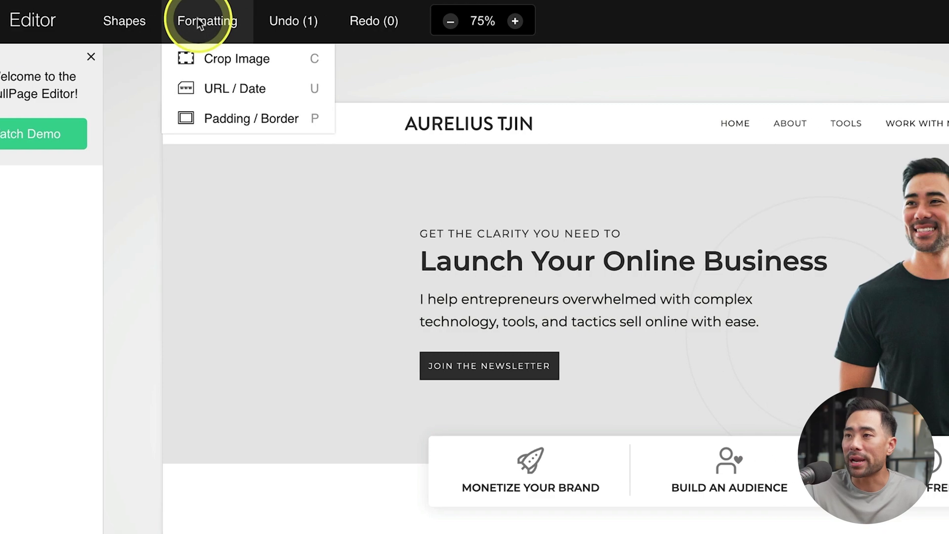
pyautogui.click(212, 56)
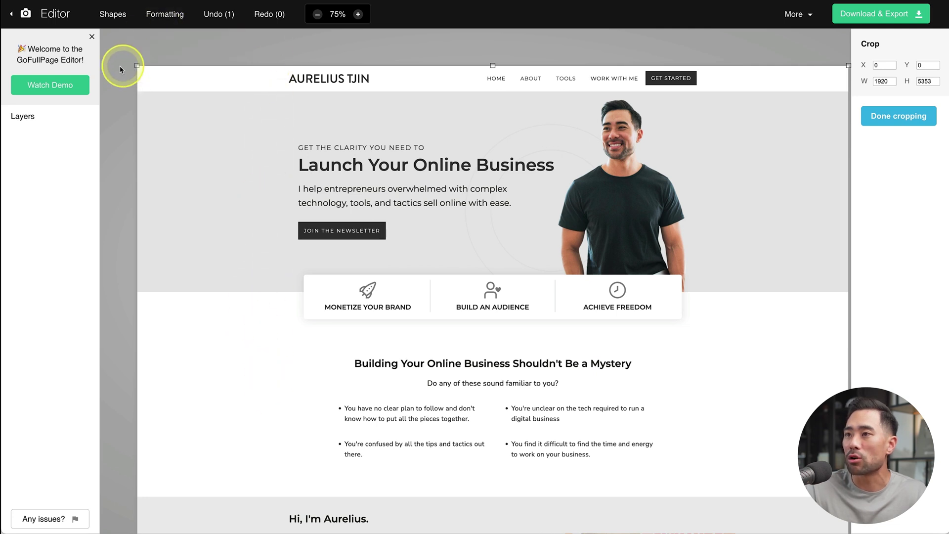
pyautogui.moveTo(137, 65); pyautogui.dragTo(271, 64)
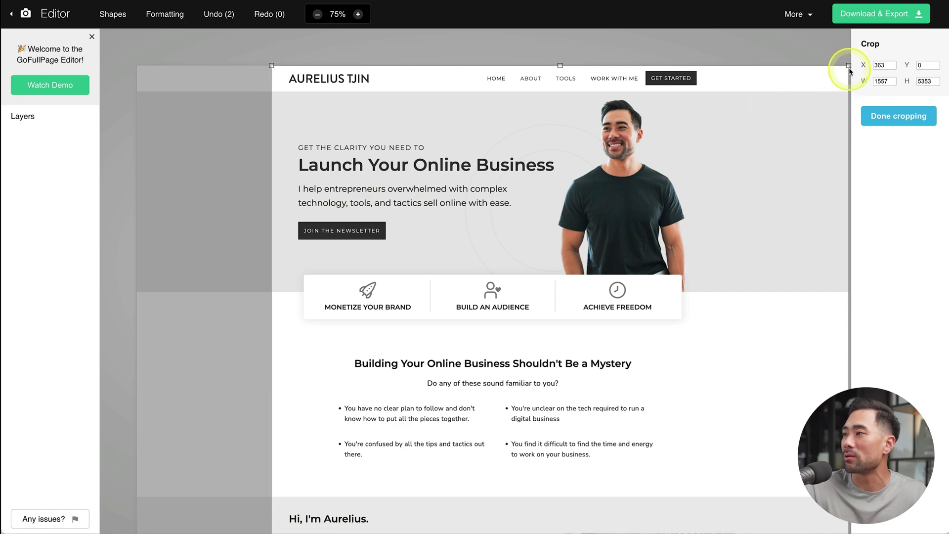
pyautogui.moveTo(849, 66); pyautogui.dragTo(679, 61)
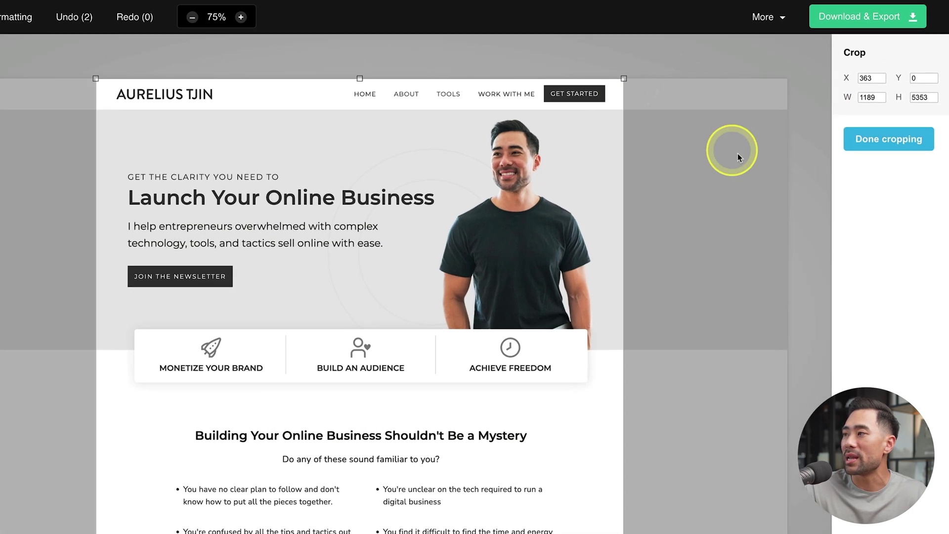
pyautogui.click(868, 146)
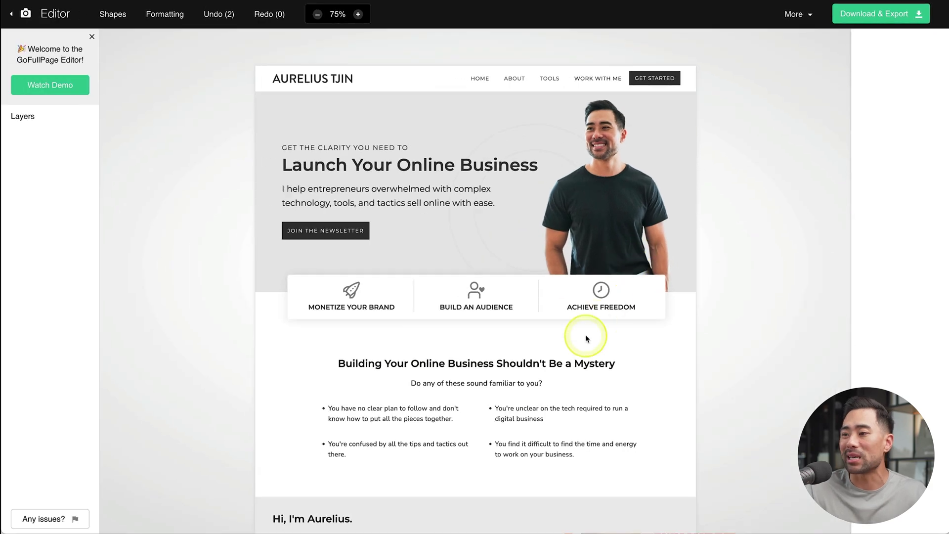
pyautogui.scroll(-2, 583, 329)
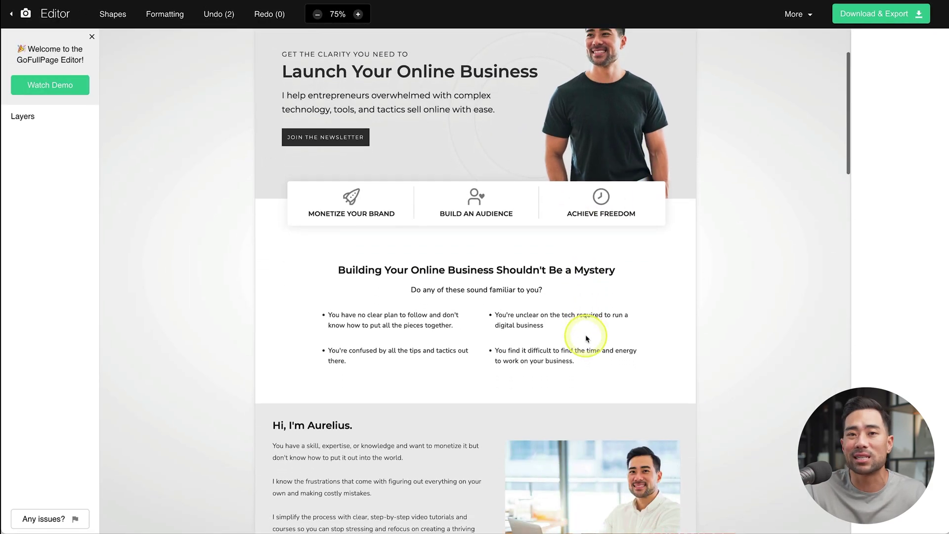
pyautogui.scroll(-10, 586, 336)
pyautogui.scroll(10, 586, 331)
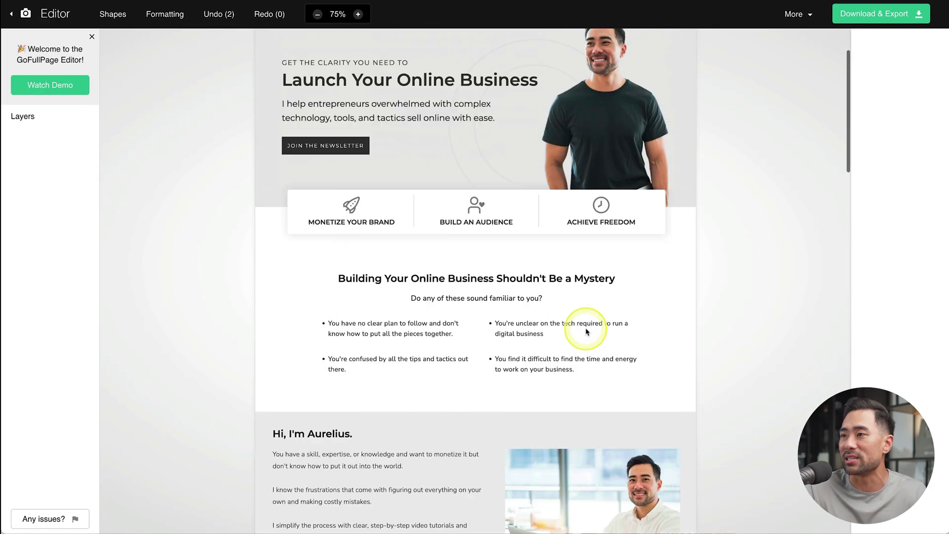
pyautogui.scroll(2, 587, 331)
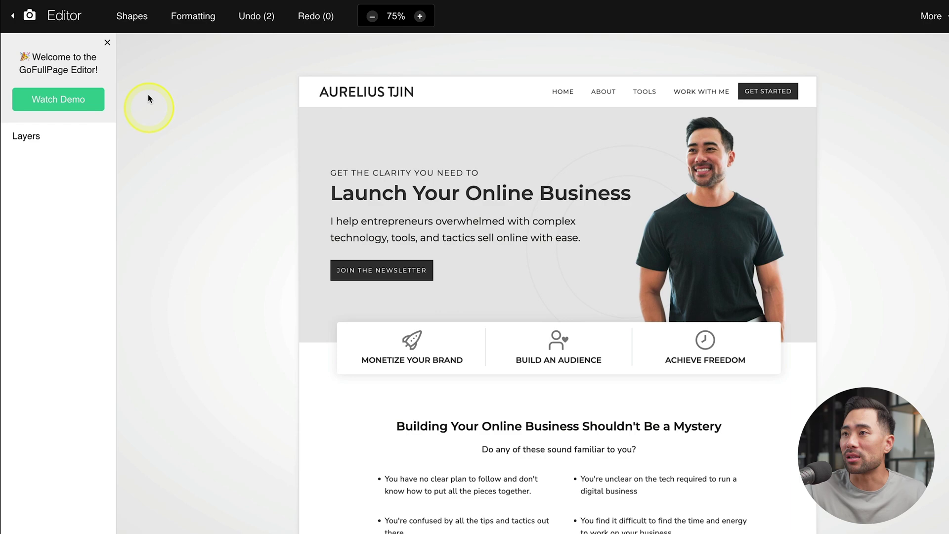
# Add a purple arrow pointing at the hero heading
pyautogui.click(113, 14)
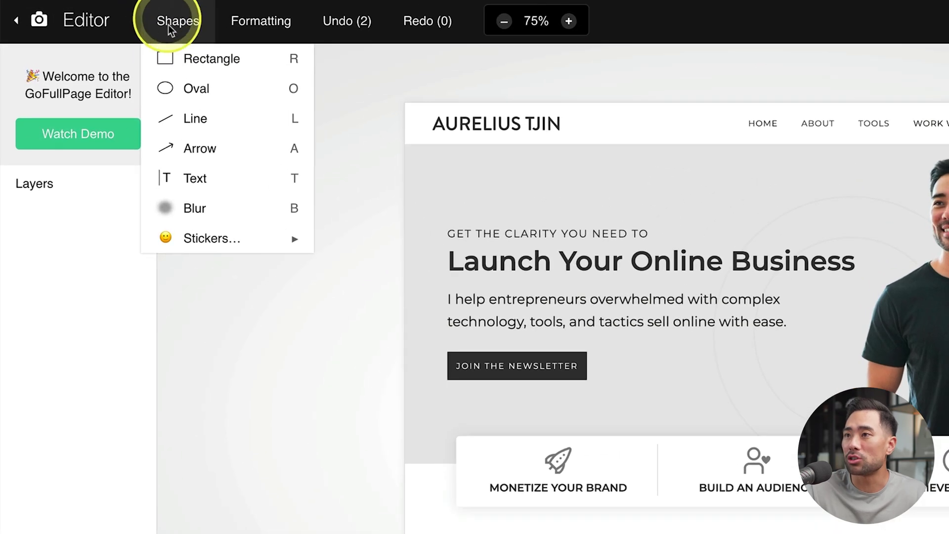
pyautogui.click(195, 152)
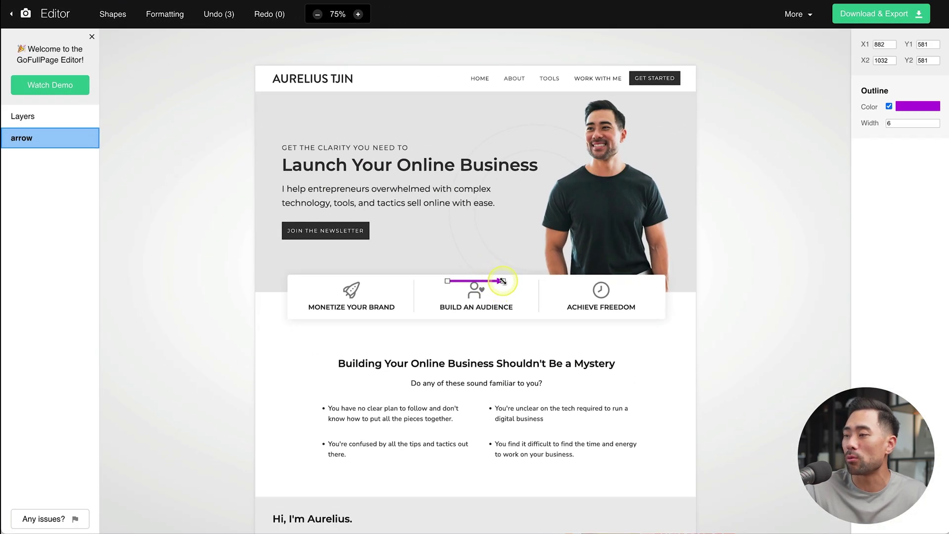
pyautogui.moveTo(503, 281); pyautogui.dragTo(255, 142)
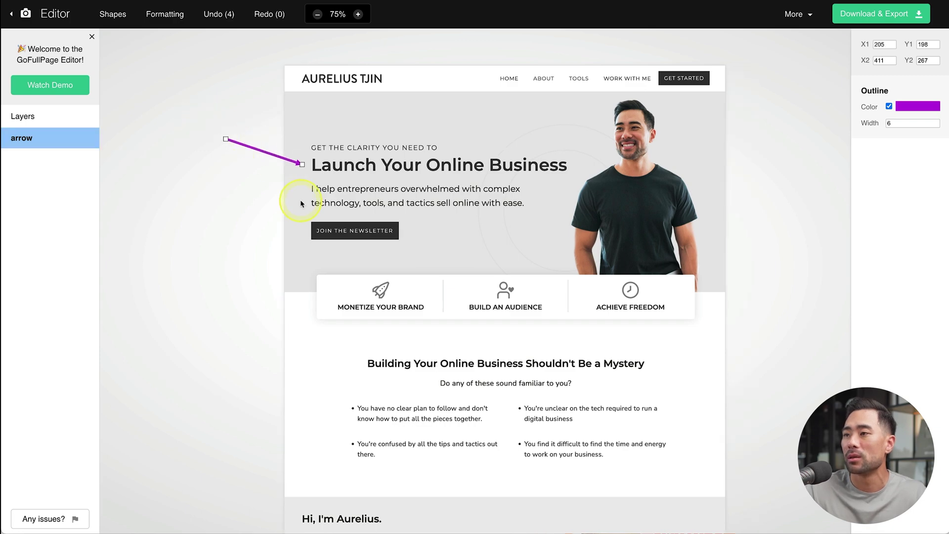
# Add a 'Headline' text label and place it just above the arrow's tail
pyautogui.click(113, 14)
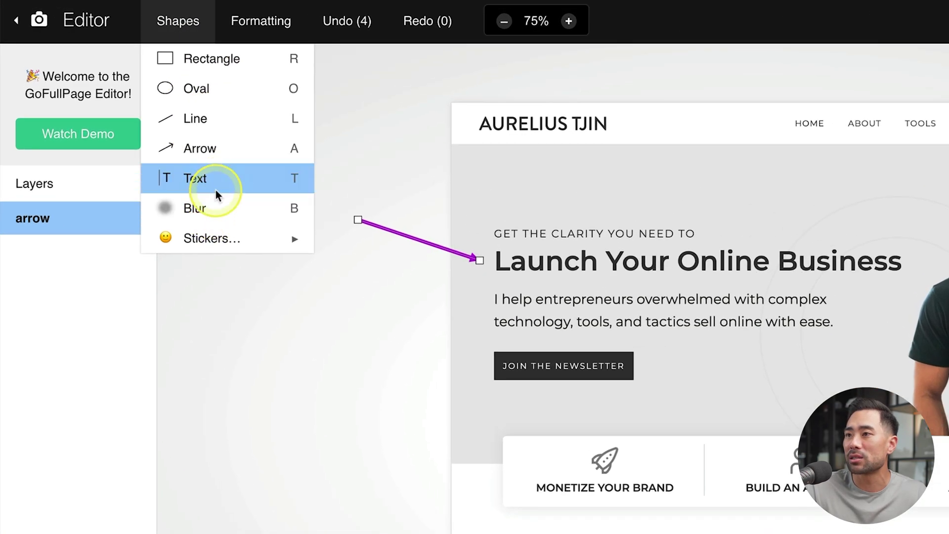
pyautogui.click(137, 120)
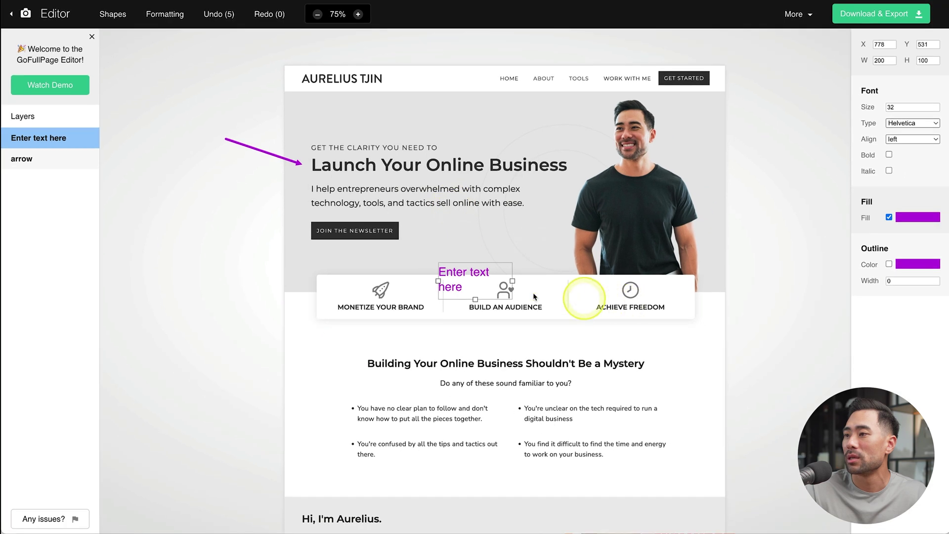
pyautogui.doubleClick(454, 286)
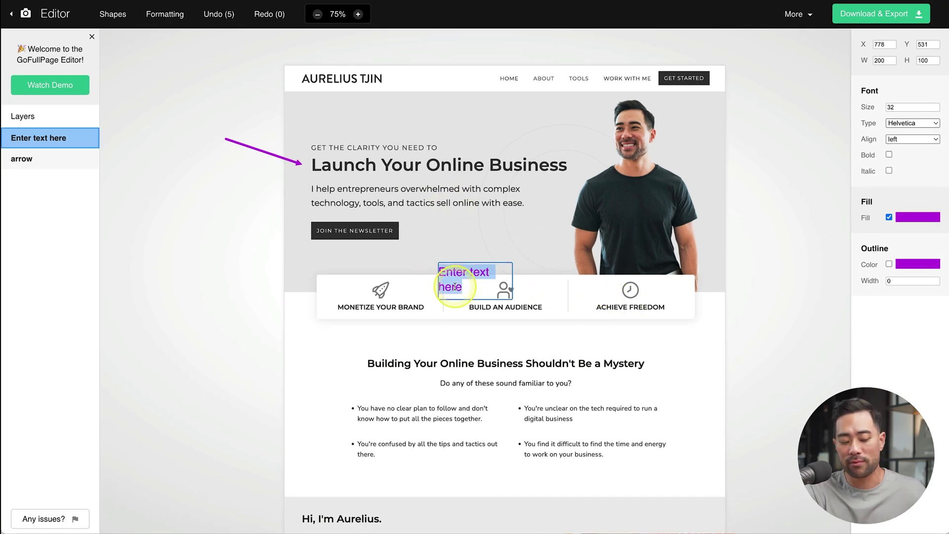
pyautogui.write('Headline')
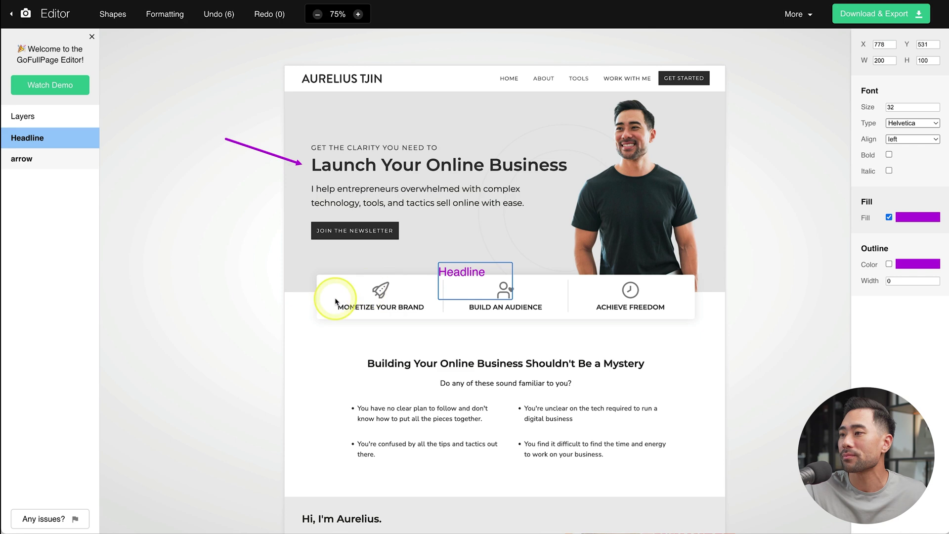
pyautogui.click(239, 300)
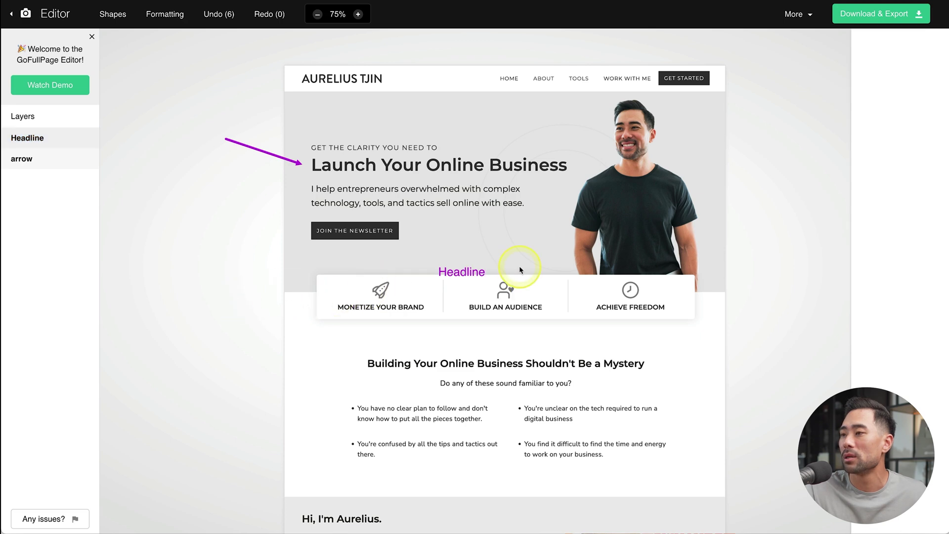
pyautogui.moveTo(479, 274); pyautogui.dragTo(231, 131)
pyautogui.click(215, 207)
# Add a grinning smiley sticker and centre it above the Headline label
pyautogui.click(113, 14)
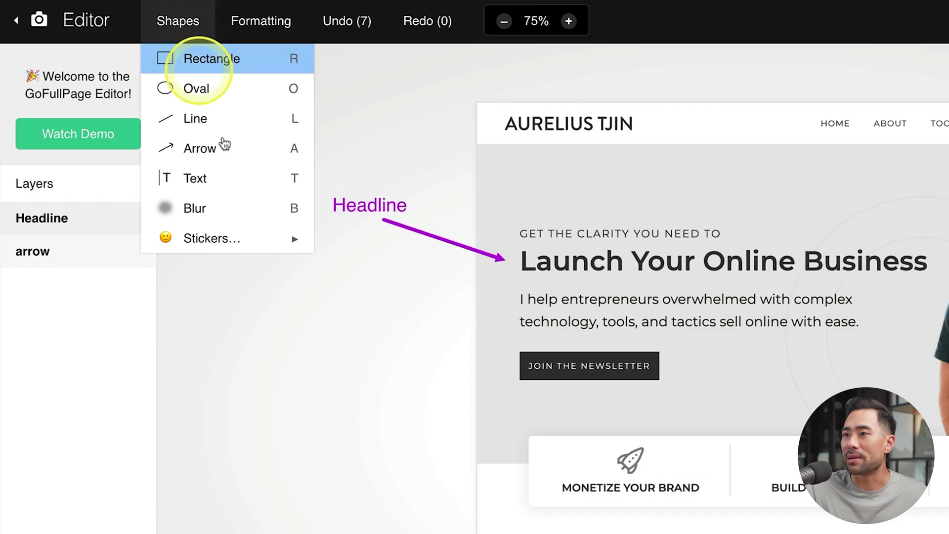
pyautogui.moveTo(250, 238)
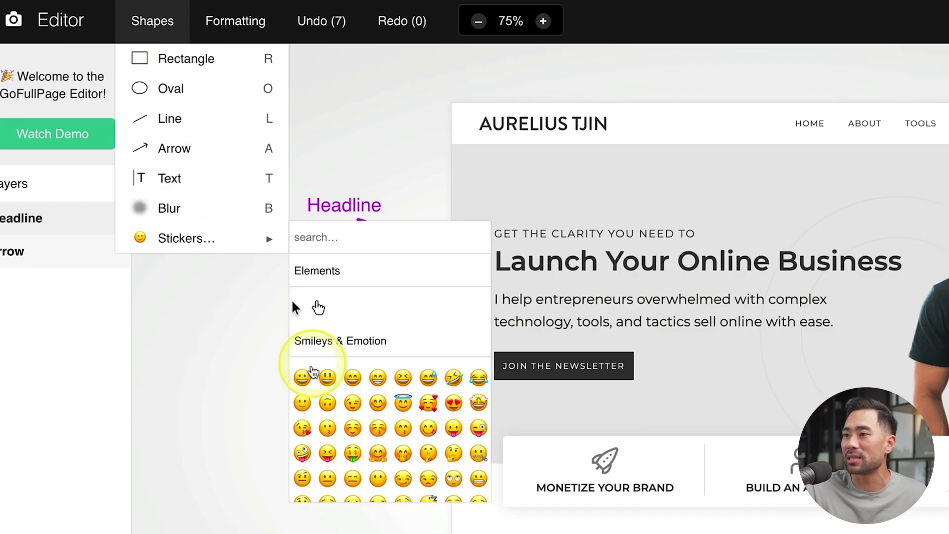
pyautogui.click(353, 378)
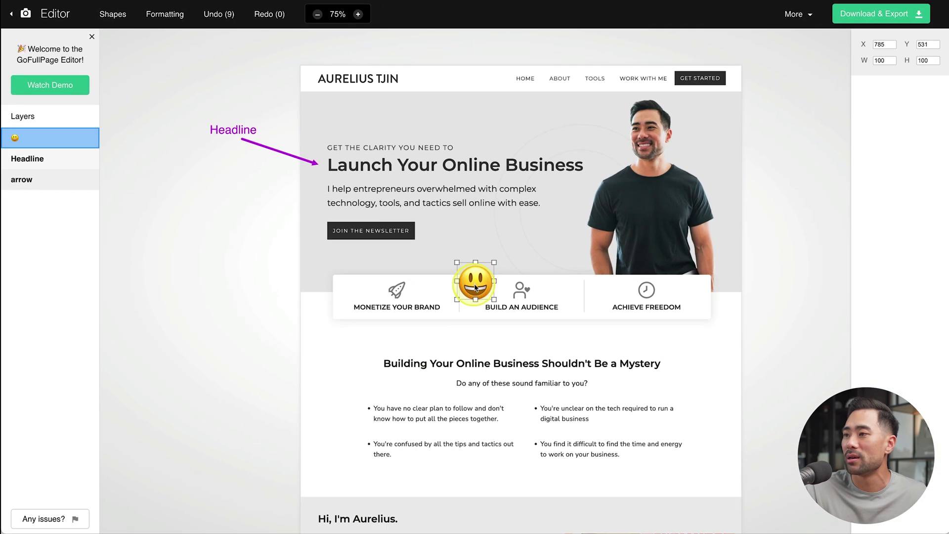
pyautogui.moveTo(702, 446); pyautogui.dragTo(282, 196)
pyautogui.moveTo(211, 123); pyautogui.dragTo(231, 114)
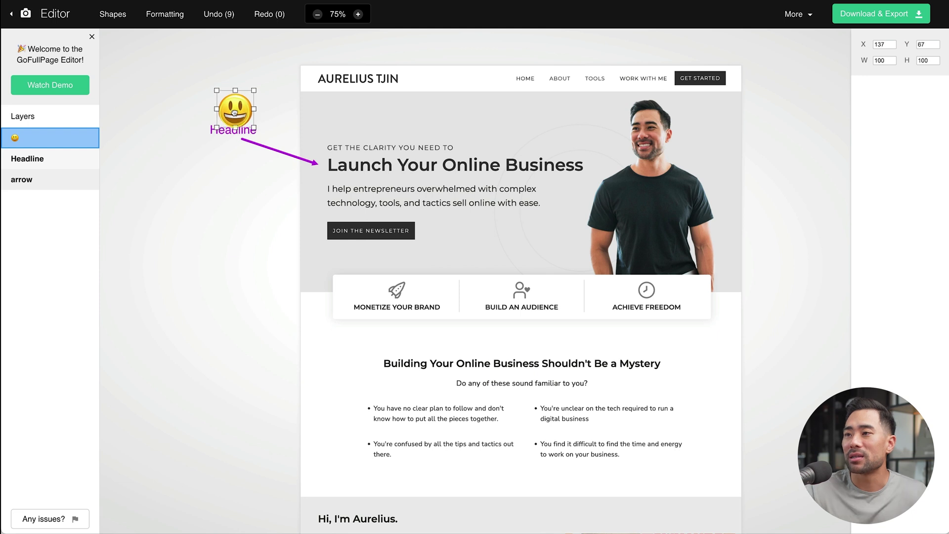
pyautogui.click(229, 213)
# Stack the smiley beneath the Headline layer and keep it positioned above the label
pyautogui.click(231, 152)
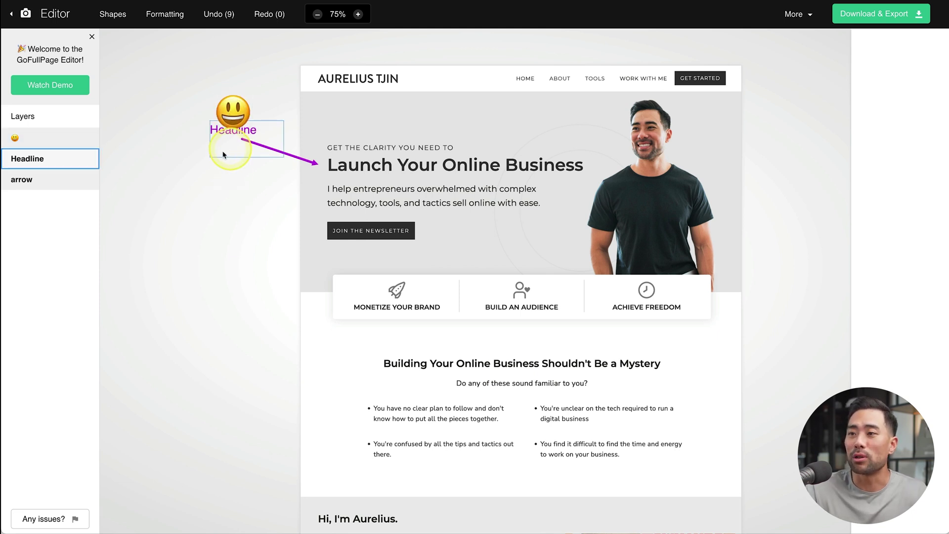
pyautogui.click(161, 205)
pyautogui.click(247, 149)
pyautogui.click(44, 181)
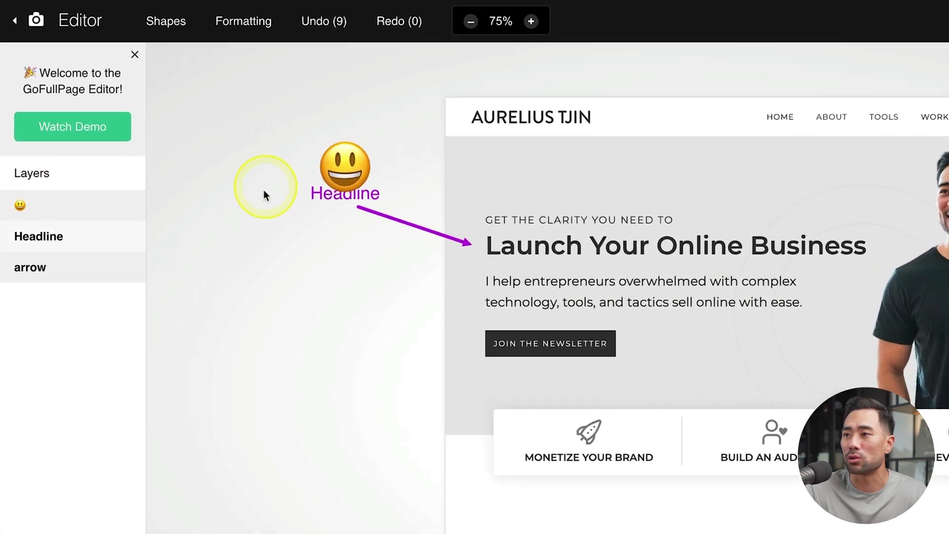
pyautogui.click(463, 225)
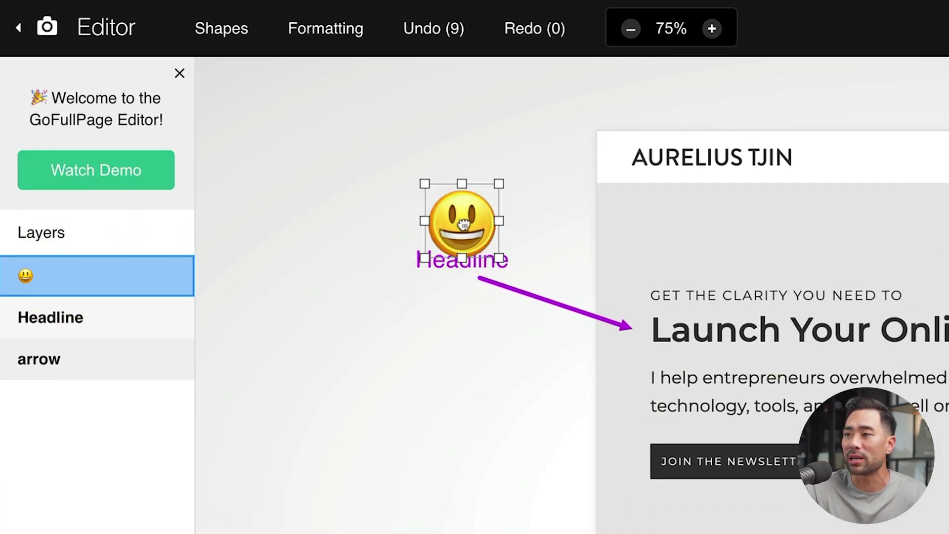
pyautogui.moveTo(463, 225)
pyautogui.mouseDown()
pyautogui.moveTo(463, 257)
pyautogui.moveTo(459, 243)
pyautogui.mouseUp()
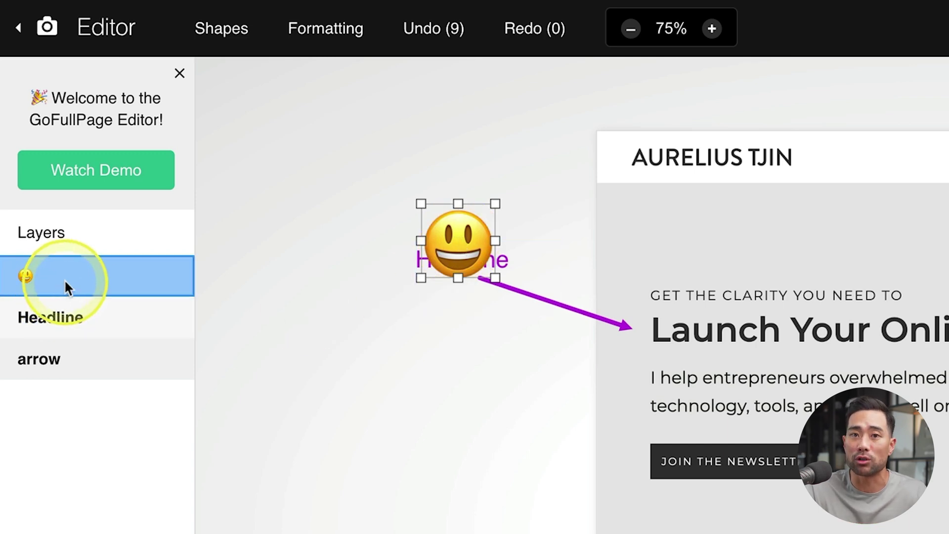
pyautogui.moveTo(83, 281); pyautogui.dragTo(84, 324)
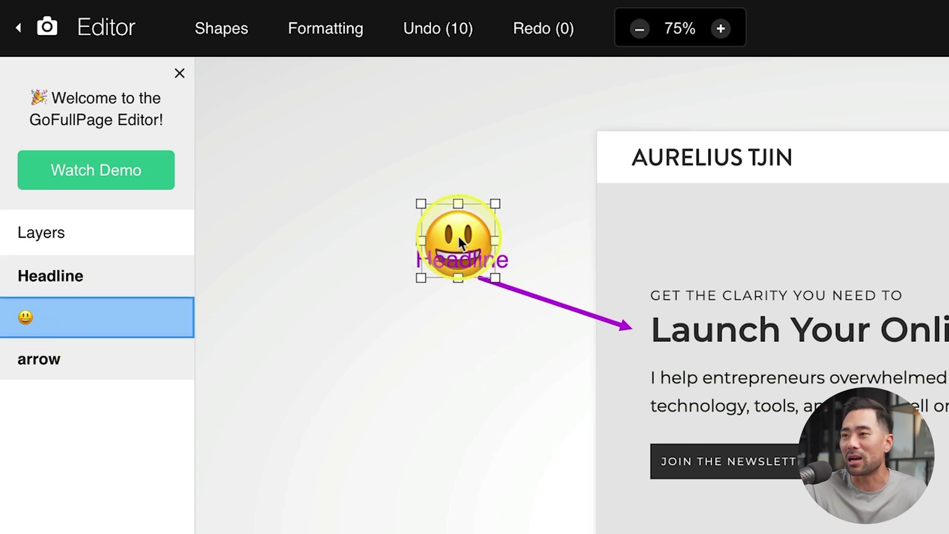
pyautogui.moveTo(460, 218); pyautogui.dragTo(468, 175)
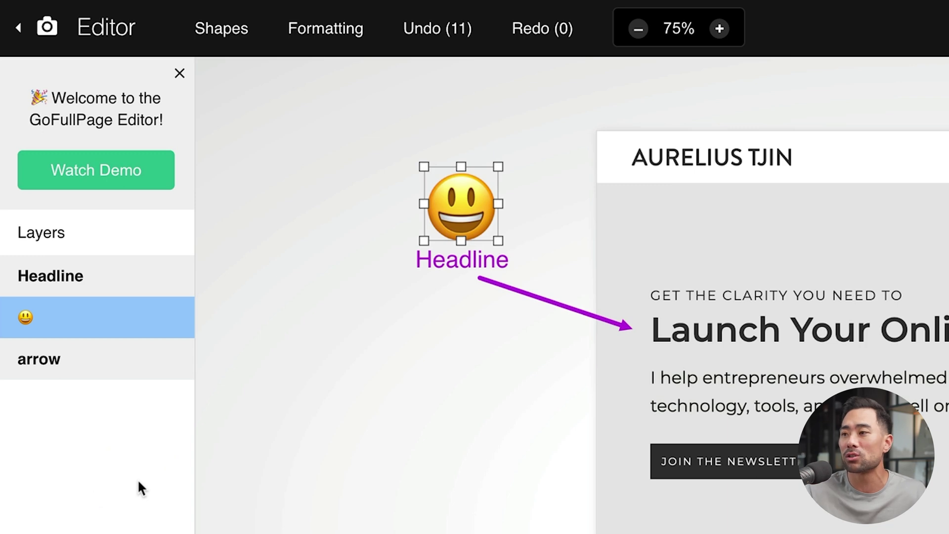
pyautogui.click(264, 450)
# Cover the MONETIZE YOUR BRAND card with a blur box of radius 20
pyautogui.click(220, 28)
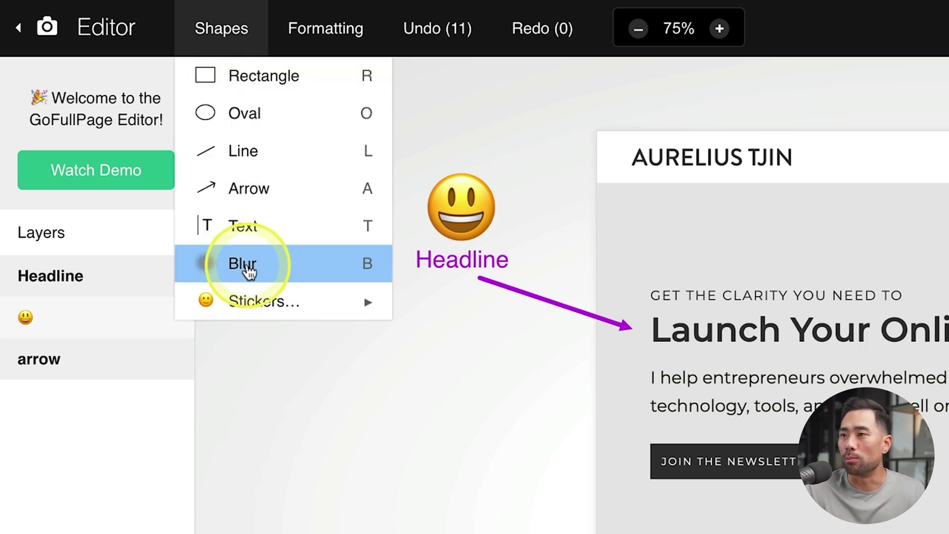
pyautogui.click(247, 264)
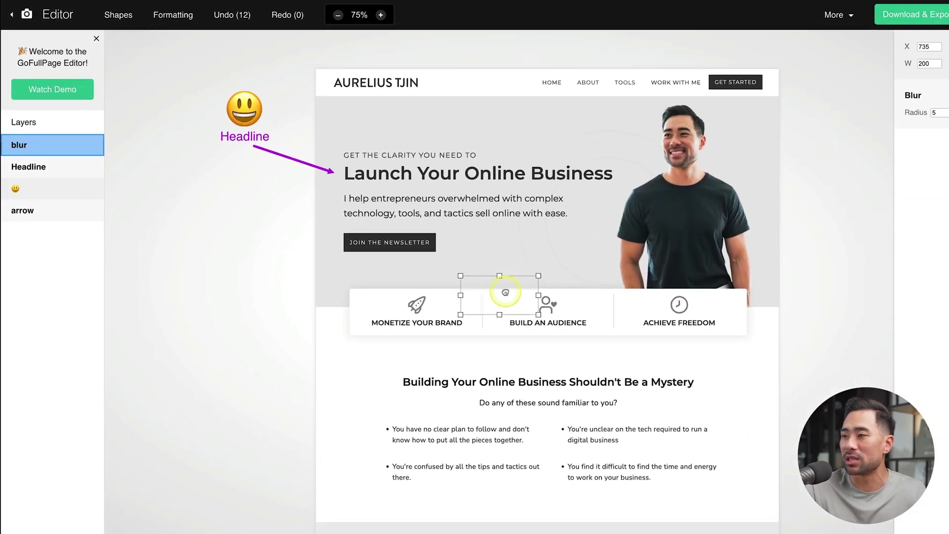
pyautogui.moveTo(505, 292); pyautogui.dragTo(448, 313)
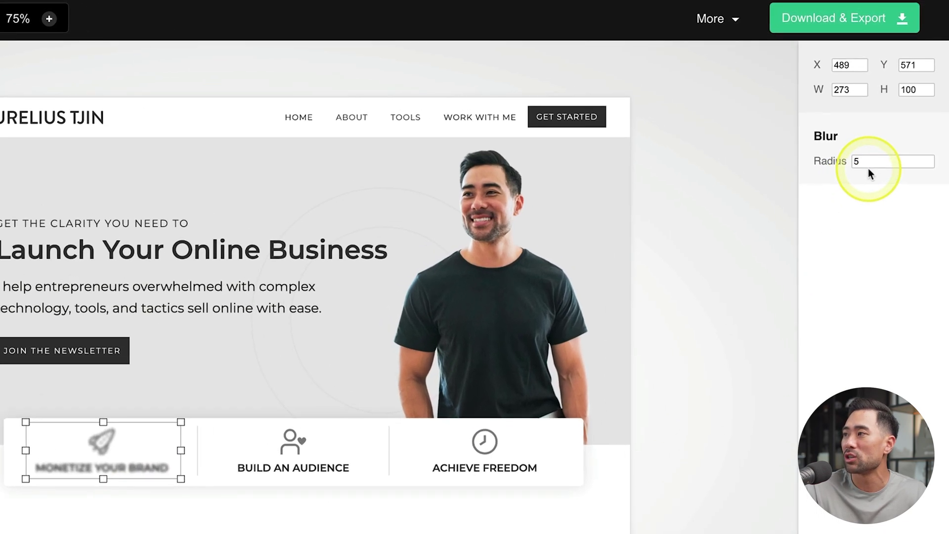
pyautogui.click(869, 162)
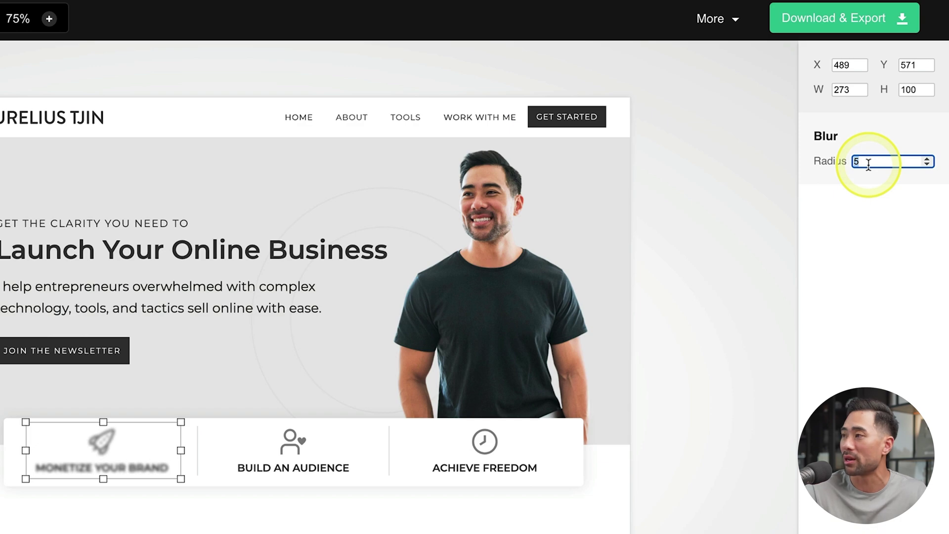
pyautogui.write('20')
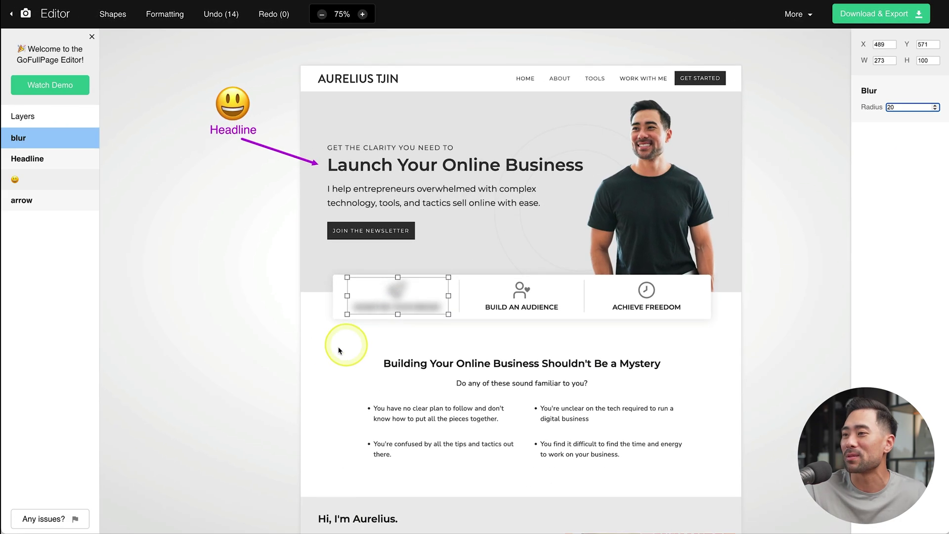
pyautogui.click(333, 352)
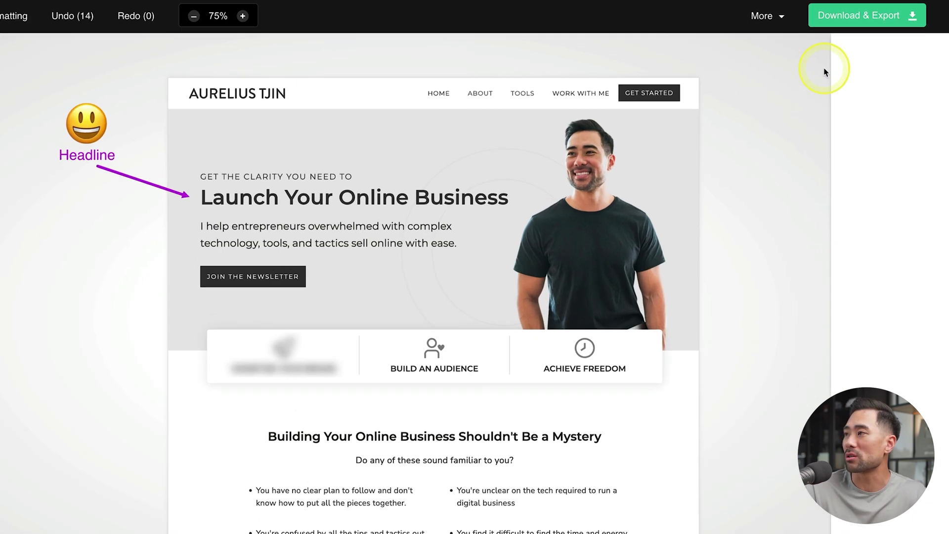
# Show the export options: Download image (PNG) or Download PDF
pyautogui.click(876, 19)
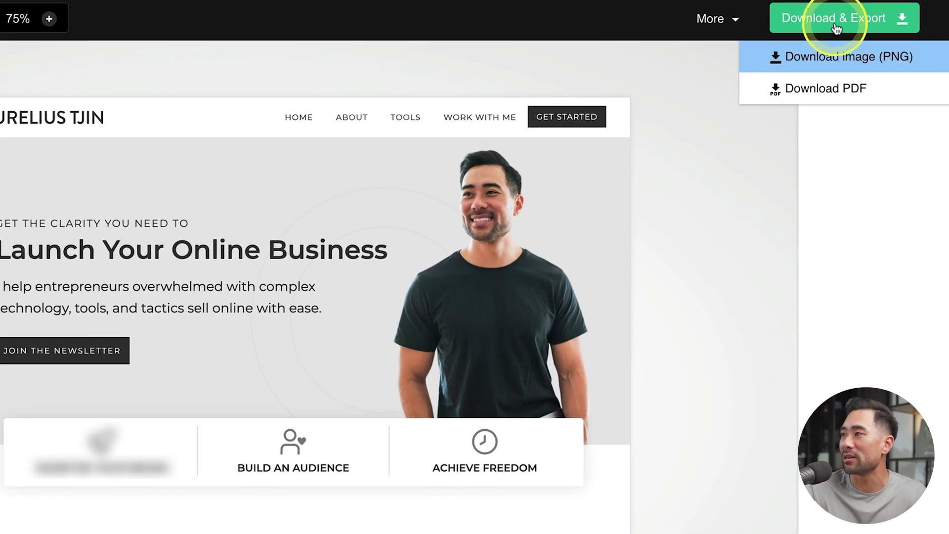